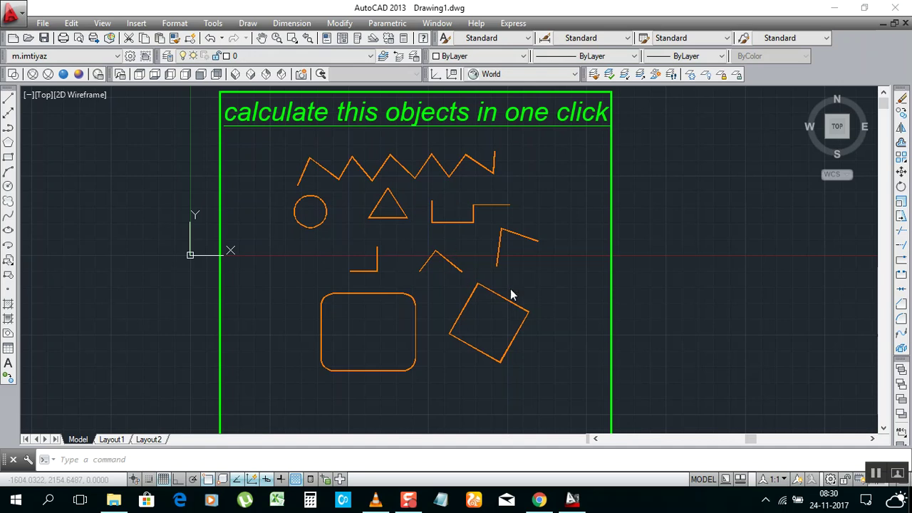
Load LPL-Sum polyline length.lsp from the new lisp folder via Load Application.
left_click(213, 24)
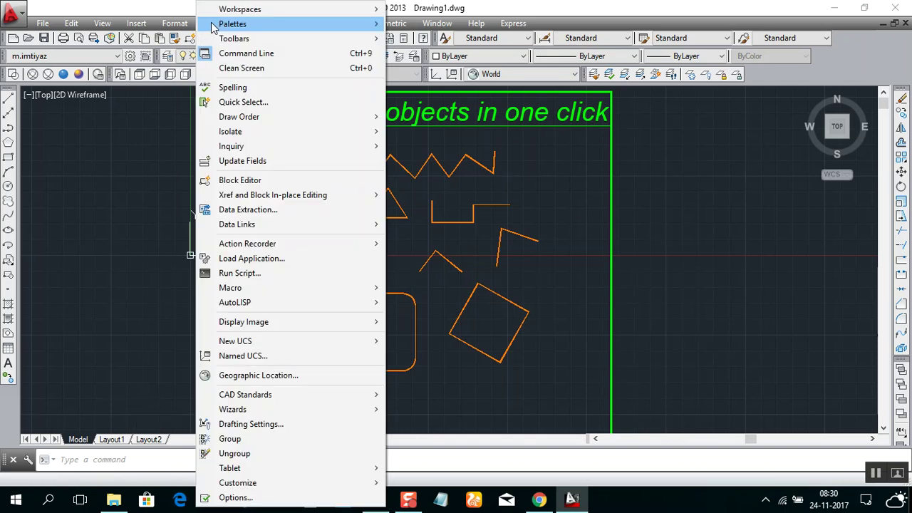
left_click(253, 259)
left_click(337, 139)
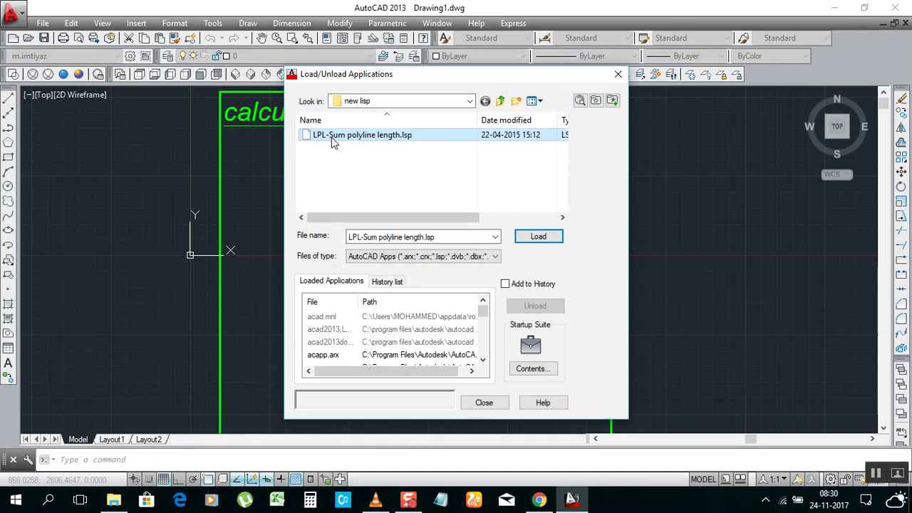
left_click(413, 100)
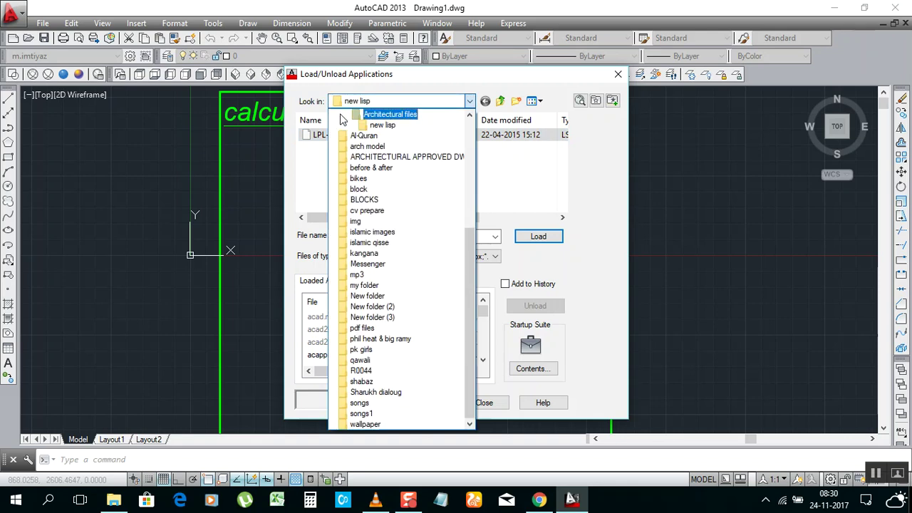
left_click(317, 163)
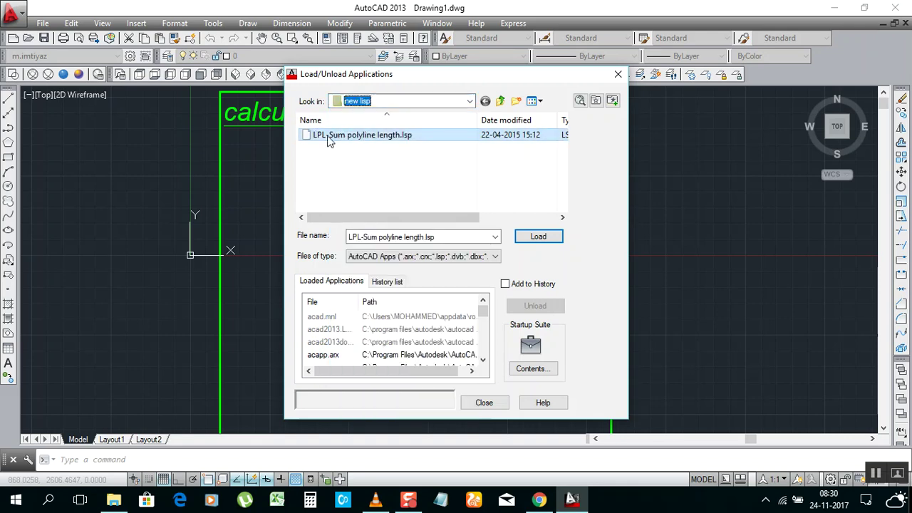
left_click(540, 236)
left_click(484, 403)
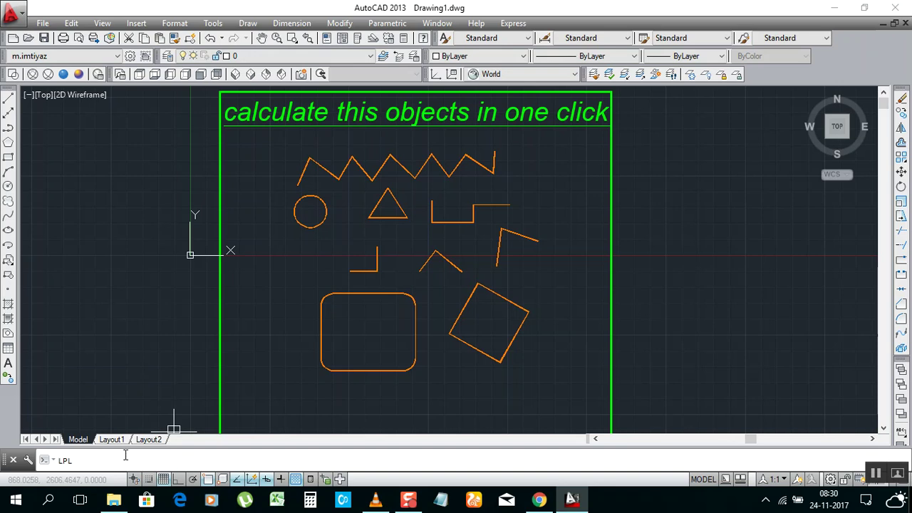
Run LPL on all orange shapes and place the total 22098.7812 near the frame's lower left.
key("Return")
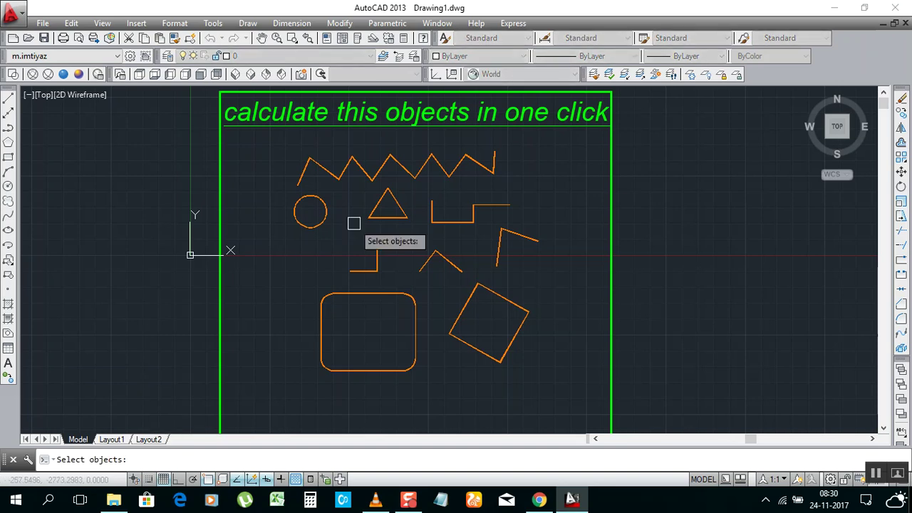
left_click(260, 143)
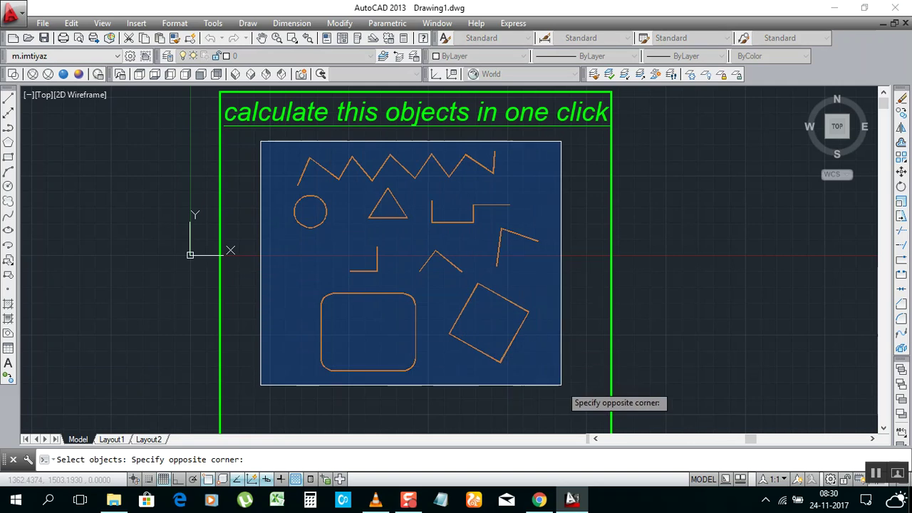
left_click(561, 385)
key("Return")
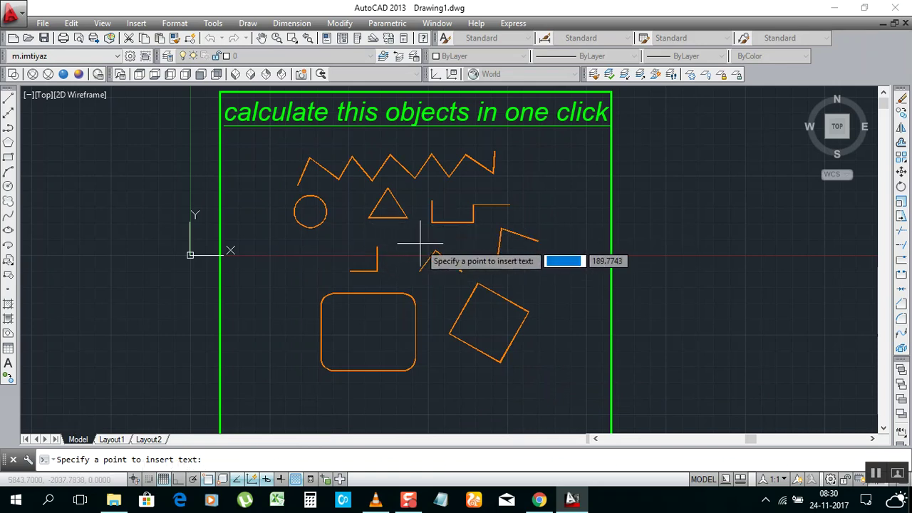
left_click(259, 384)
scroll(255, 385, "up", 10)
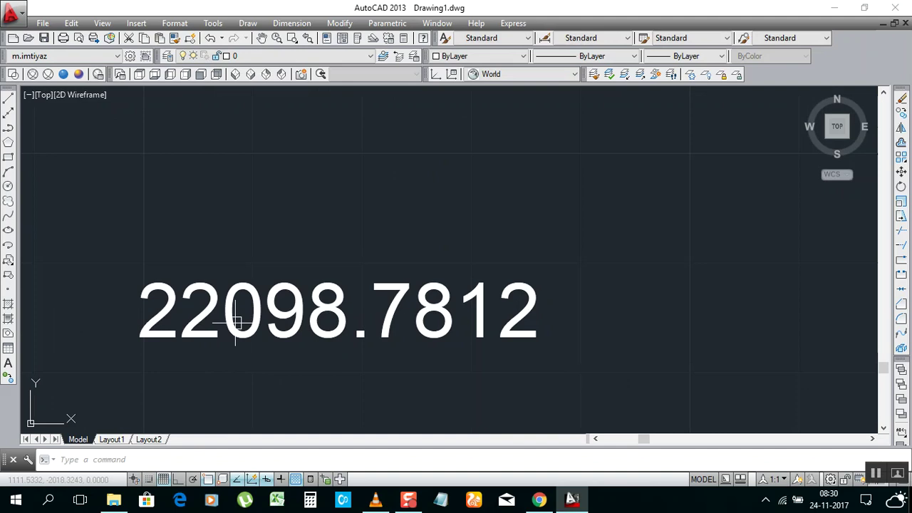
Label the zigzag with its length, 5211.6571, placed above it.
scroll(256, 317, "down", 12)
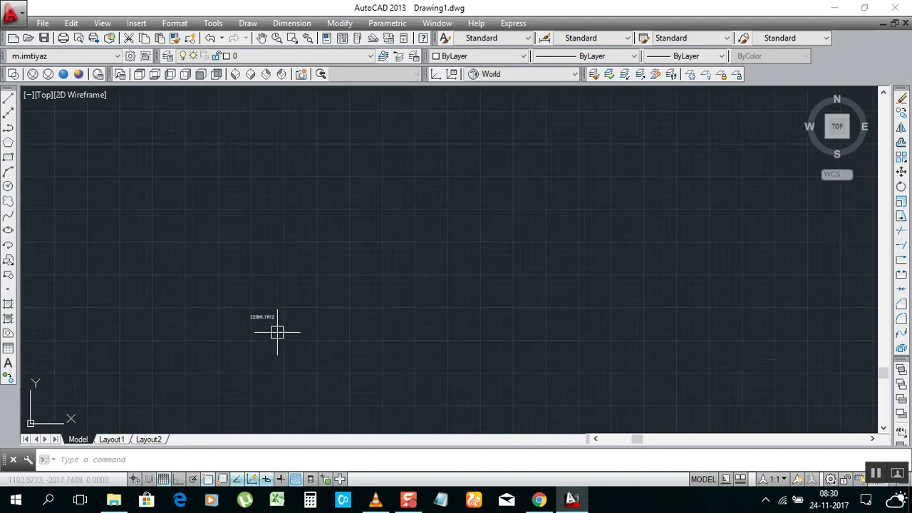
scroll(329, 308, "down", 2)
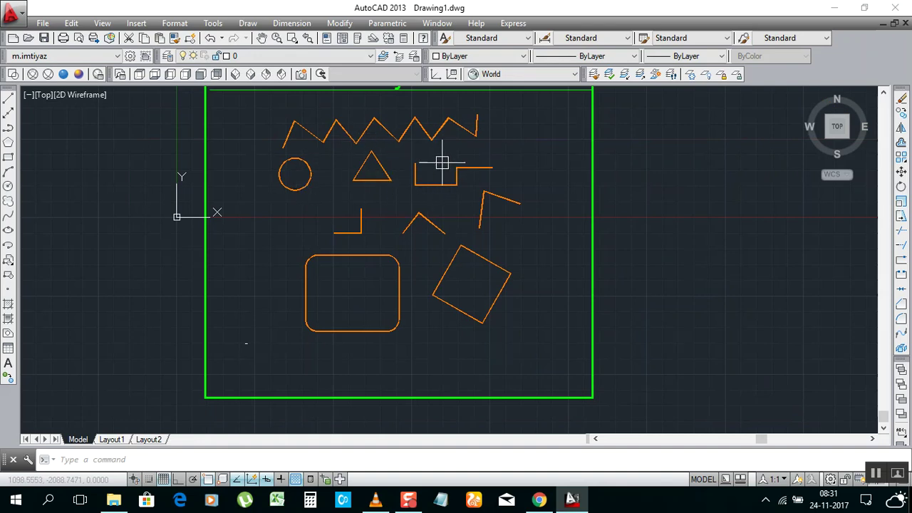
type("m")
key("Return")
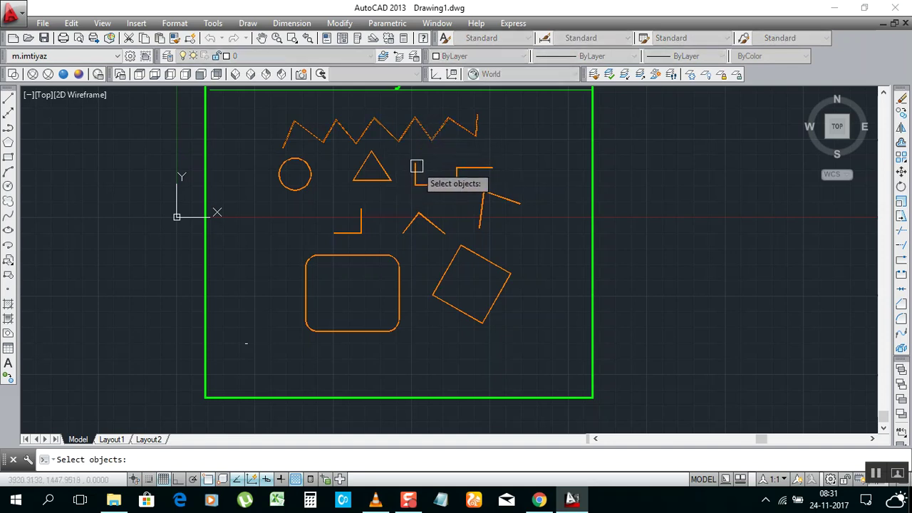
key("Return")
scroll(336, 139, "up", 5)
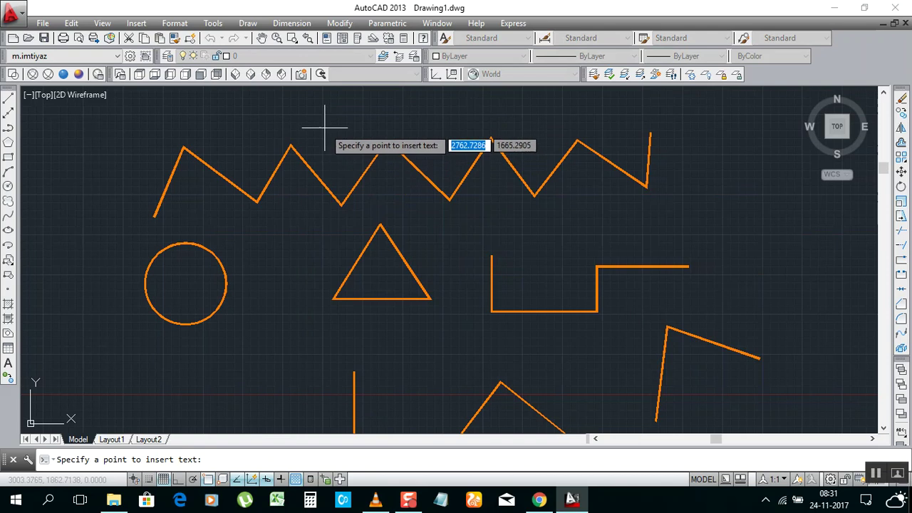
left_click(149, 147)
scroll(153, 146, "up", 5)
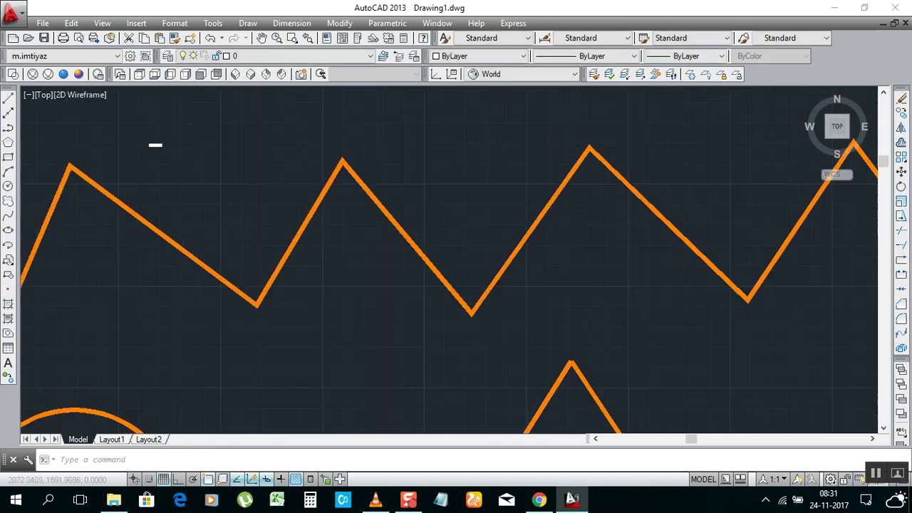
scroll(172, 147, "down", 6)
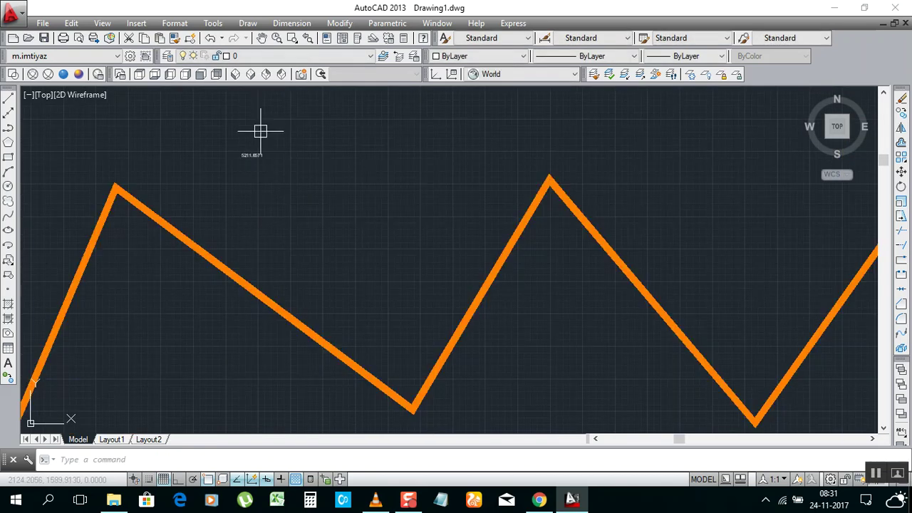
scroll(243, 185, "up", 6)
scroll(171, 213, "up", 4)
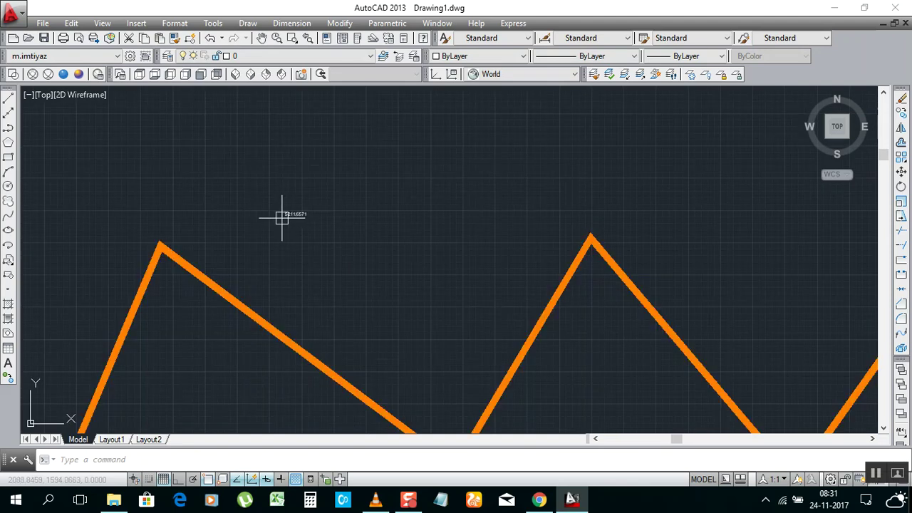
scroll(286, 213, "down", 5)
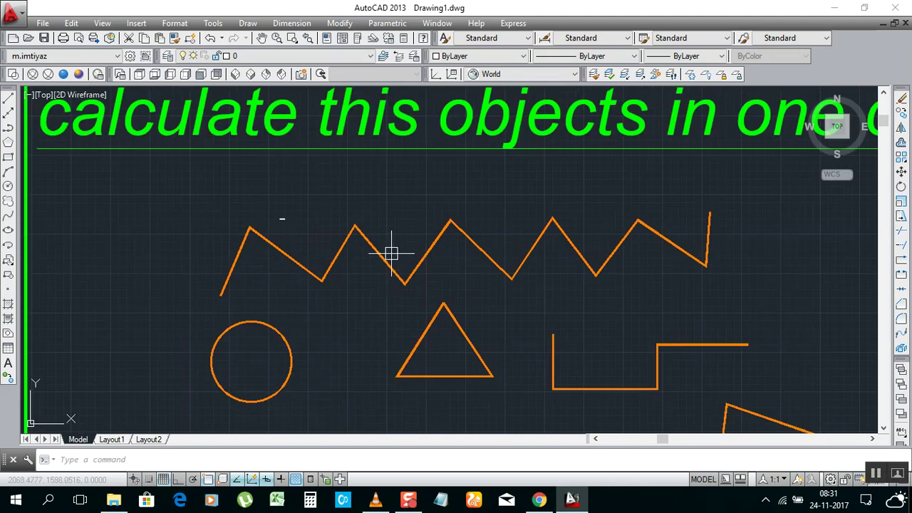
Measure the circle with TLEN and place its length label inside it.
type("tlen")
key("Return")
scroll(297, 309, "down", 1)
scroll(299, 278, "up", 2)
left_click(300, 262)
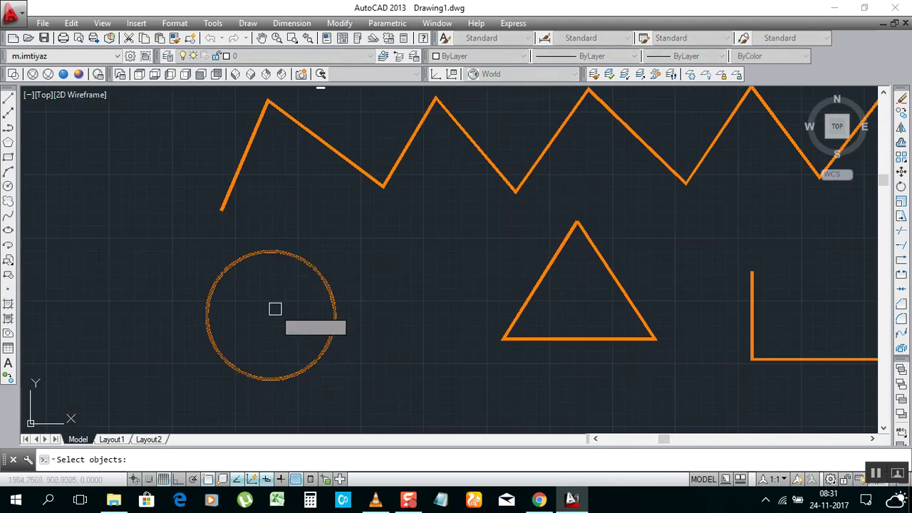
key("Return")
left_click(261, 308)
scroll(261, 308, "up", 2)
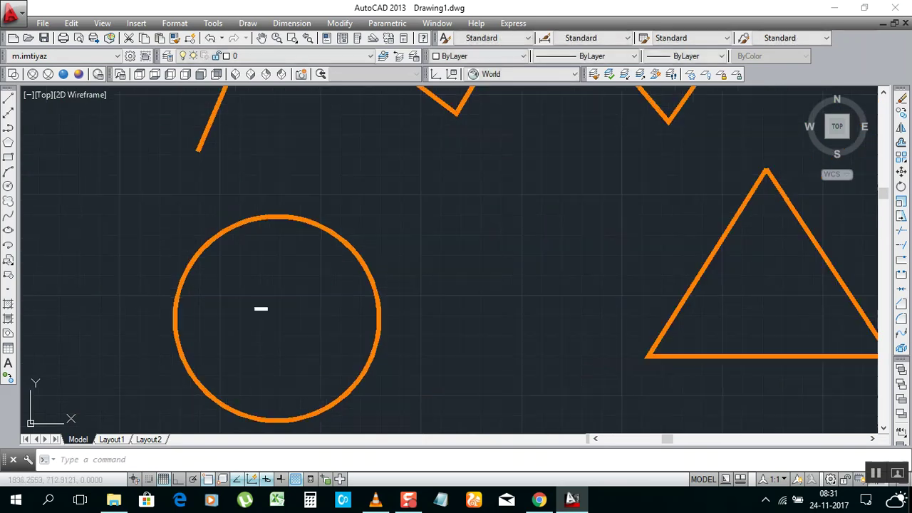
scroll(128, 196, "down", 2)
scroll(492, 221, "down", 2)
scroll(463, 243, "up", 6)
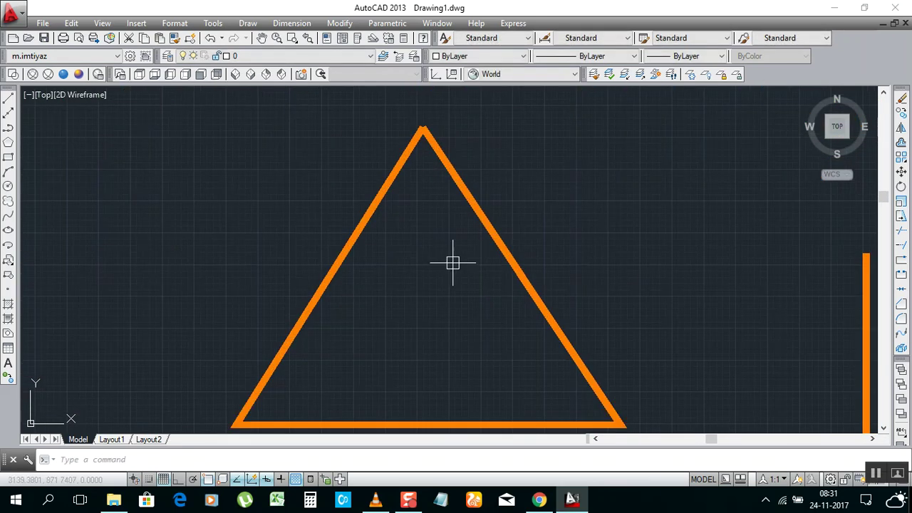
Label the triangle with its length, 1713.7508, placed inside it.
key("Return")
left_click(481, 218)
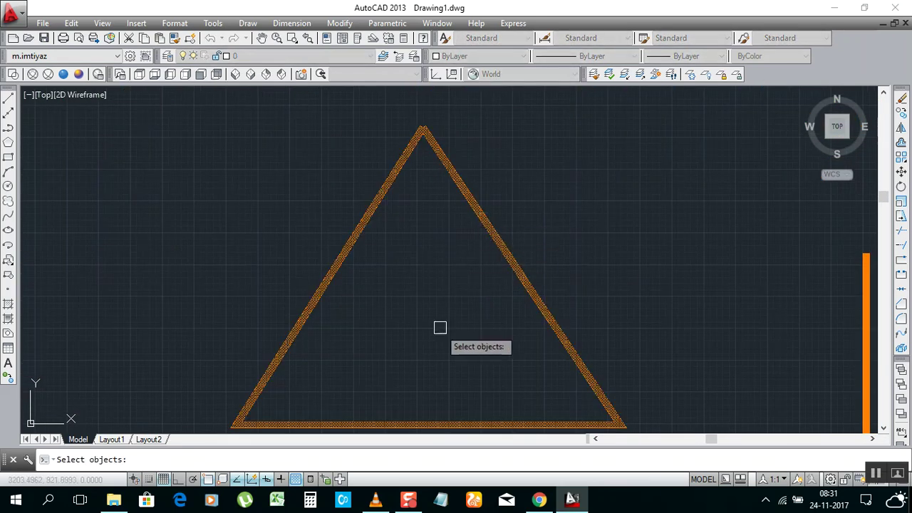
key("Return")
left_click(409, 330)
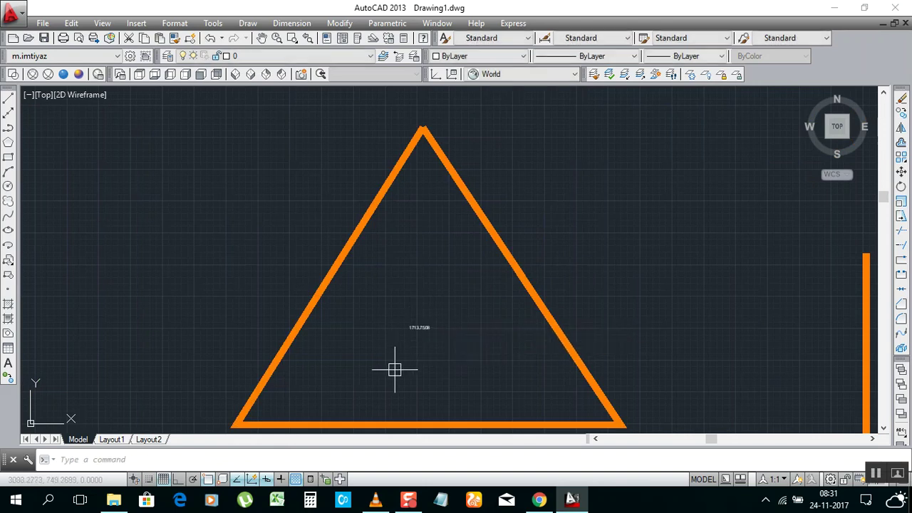
scroll(419, 329, "up", 8)
scroll(603, 275, "down", 15)
scroll(481, 262, "up", 4)
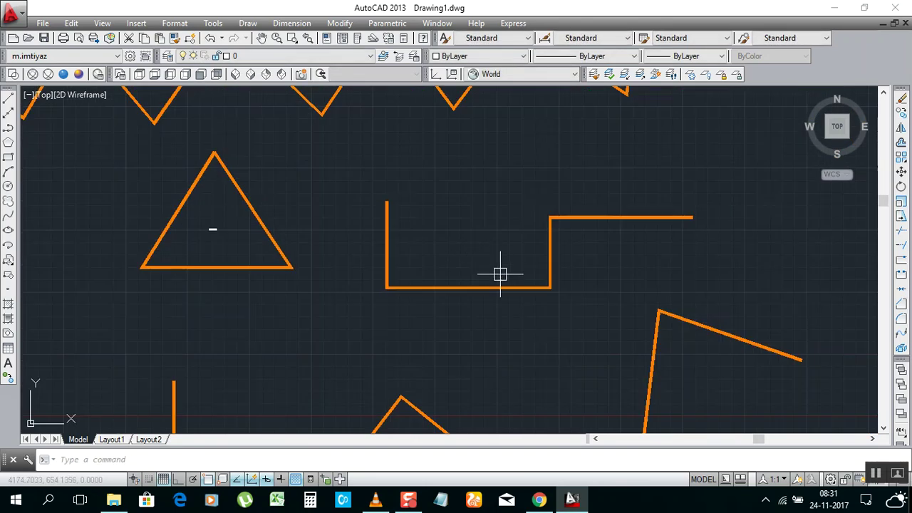
key("Return")
Label the step-shaped and angled polylines with their lengths, inside each shape.
left_click(461, 287)
scroll(481, 262, "up", 4)
key("Return")
left_click(458, 248)
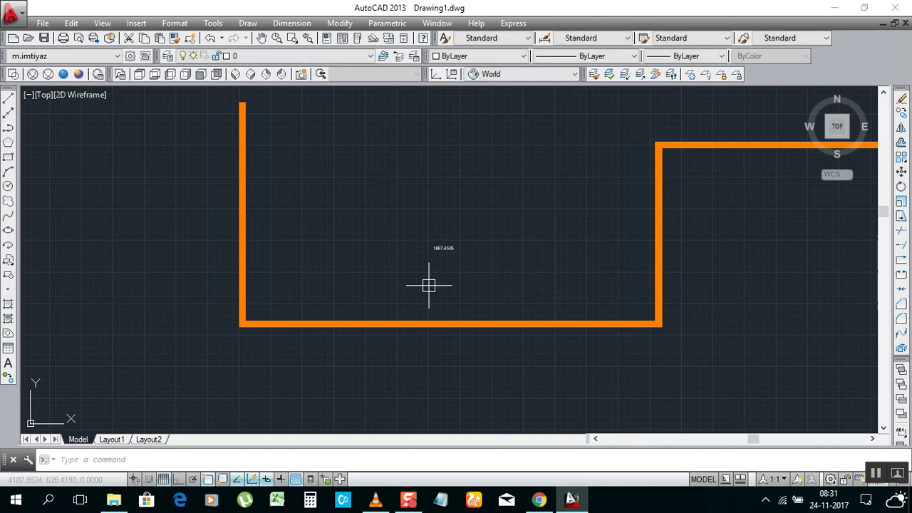
scroll(460, 246, "down", 8)
scroll(528, 275, "up", 4)
key("Return")
left_click(573, 264)
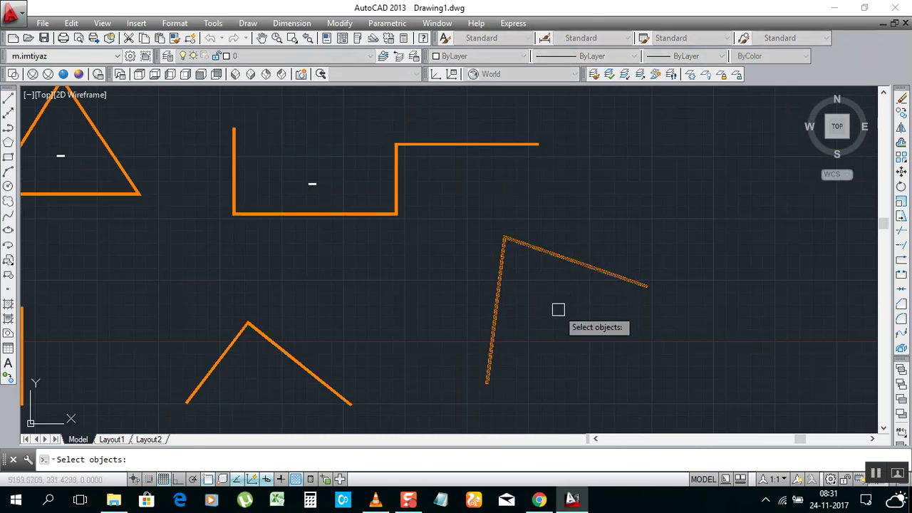
left_click(553, 309)
left_click(580, 309)
key("Return")
left_click(547, 314)
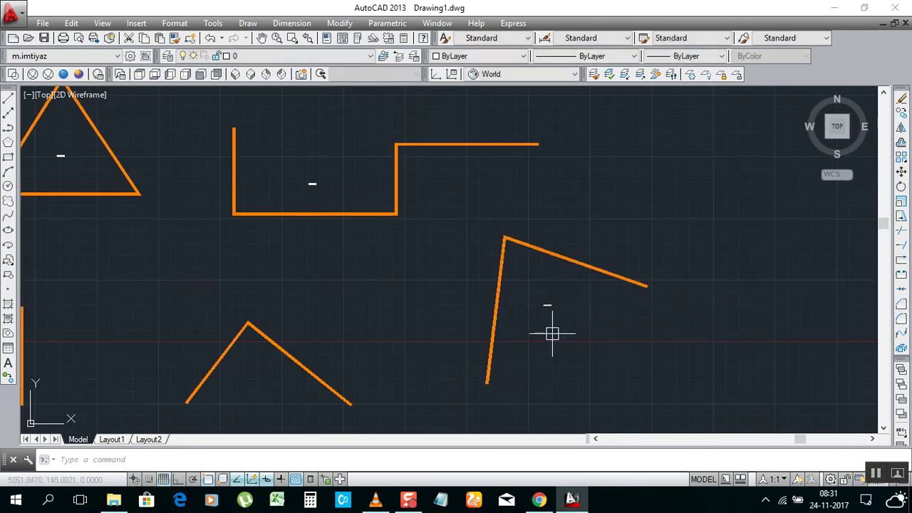
scroll(550, 332, "down", 8)
scroll(428, 317, "up", 4)
Label the V-shaped and L-shaped polylines with their lengths, inside each shape.
key("Return")
left_click(494, 320)
key("Return")
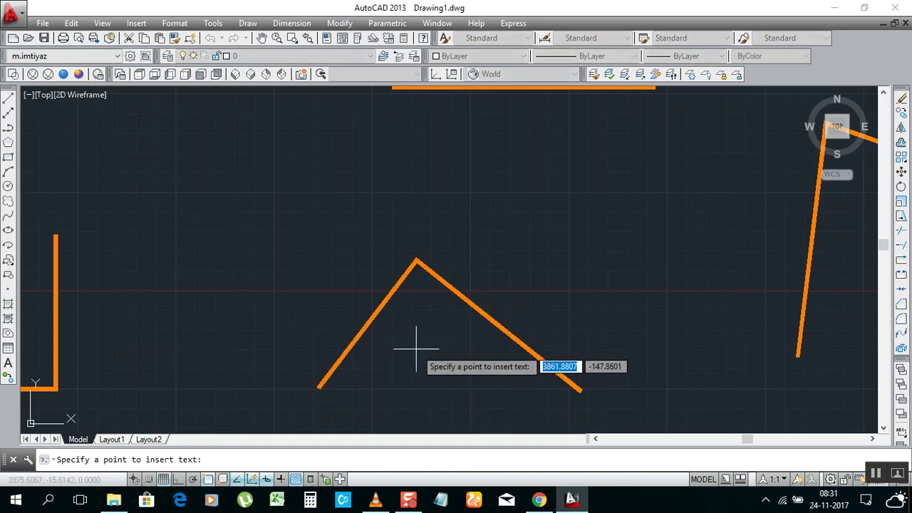
left_click(420, 349)
scroll(429, 279, "down", 8)
scroll(300, 309, "up", 4)
key("Return")
left_click(310, 322)
key("Return")
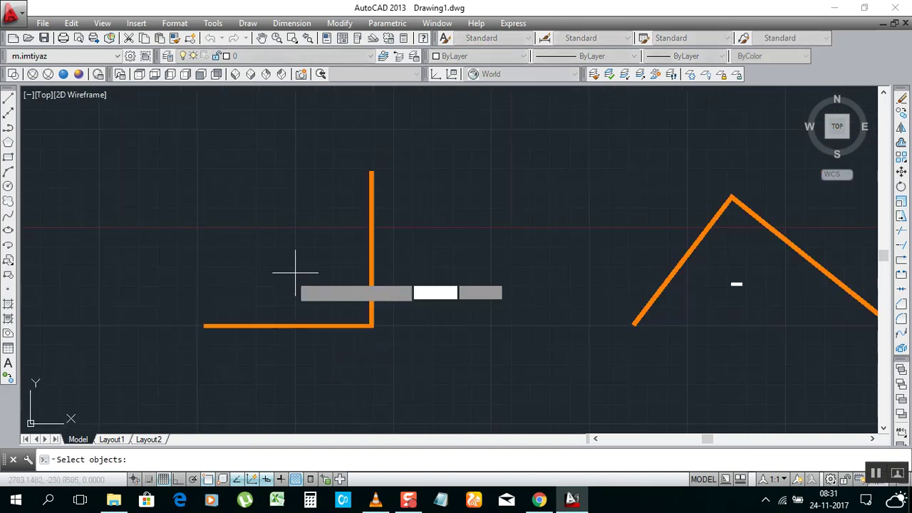
left_click(276, 285)
scroll(330, 287, "down", 8)
scroll(332, 298, "up", 4)
Label the rounded rectangle and the rotated square (3661.2957) with their lengths.
left_click(332, 298)
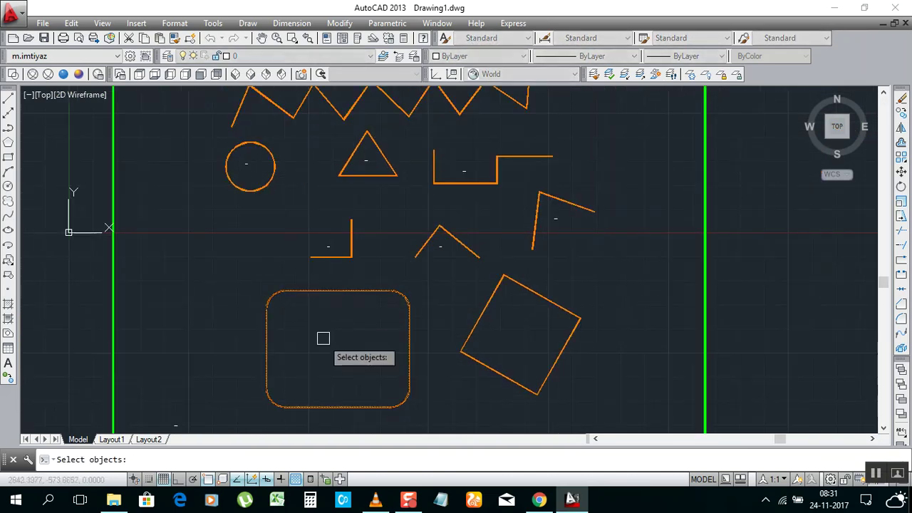
key("Return")
left_click(330, 368)
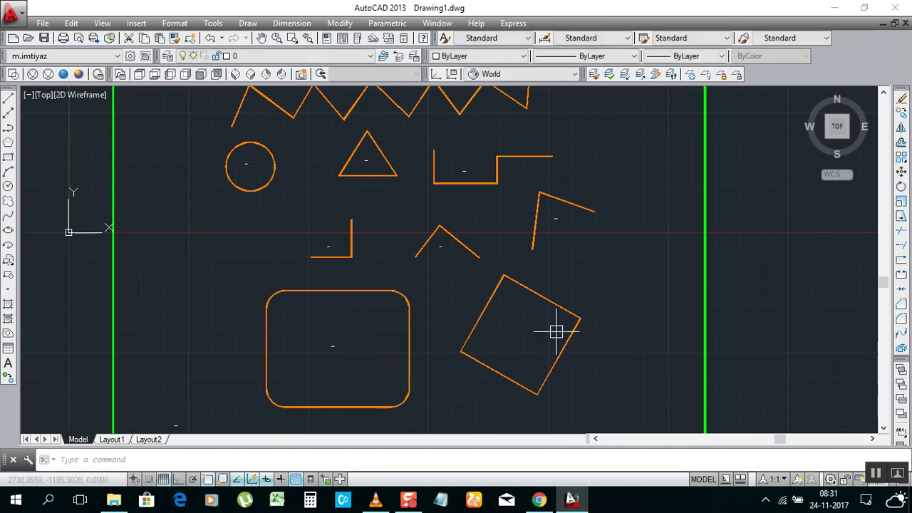
key("Return")
left_click(522, 337)
key("Return")
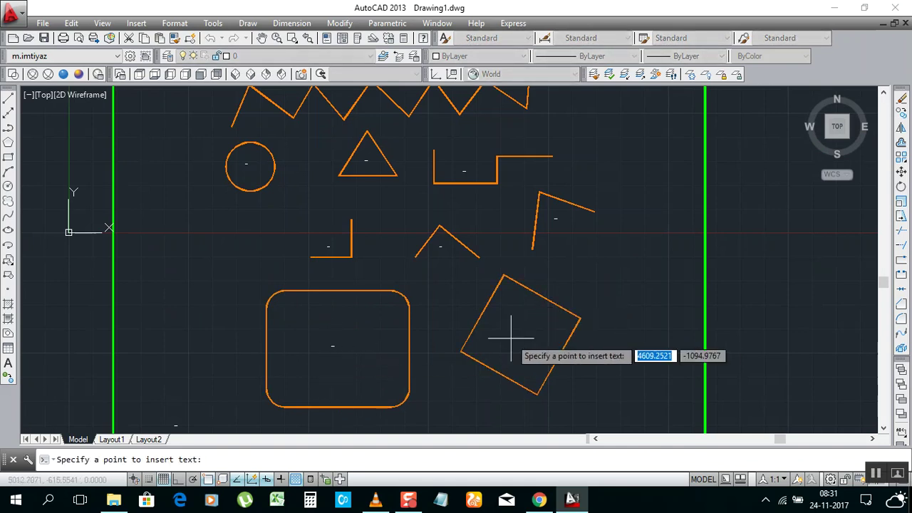
left_click(509, 332)
scroll(496, 332, "up", 8)
scroll(518, 285, "up", 4)
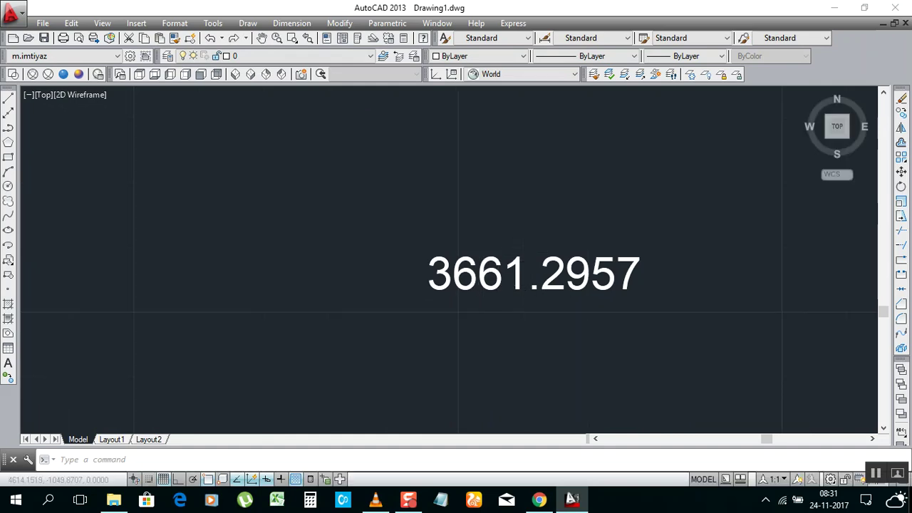
scroll(498, 290, "down", 12)
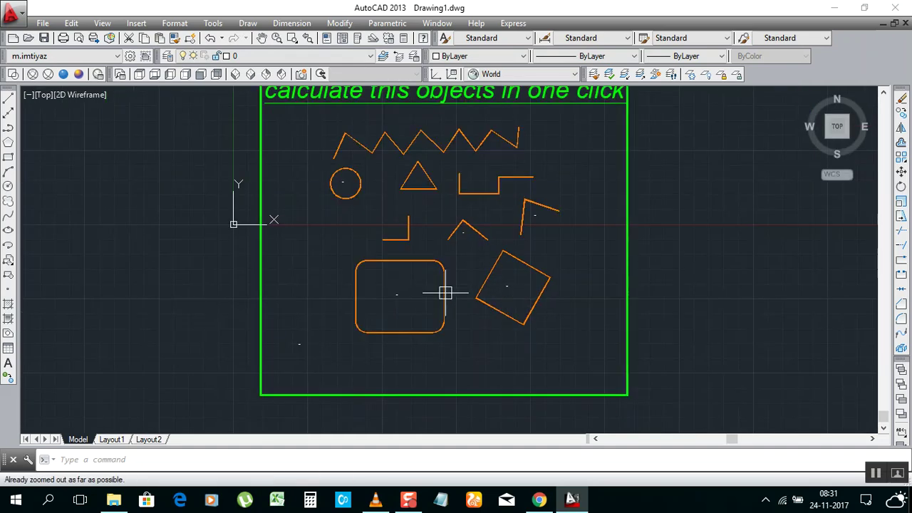
left_click(396, 294)
Select all ten length labels at once with Select Similar.
right_click(406, 299)
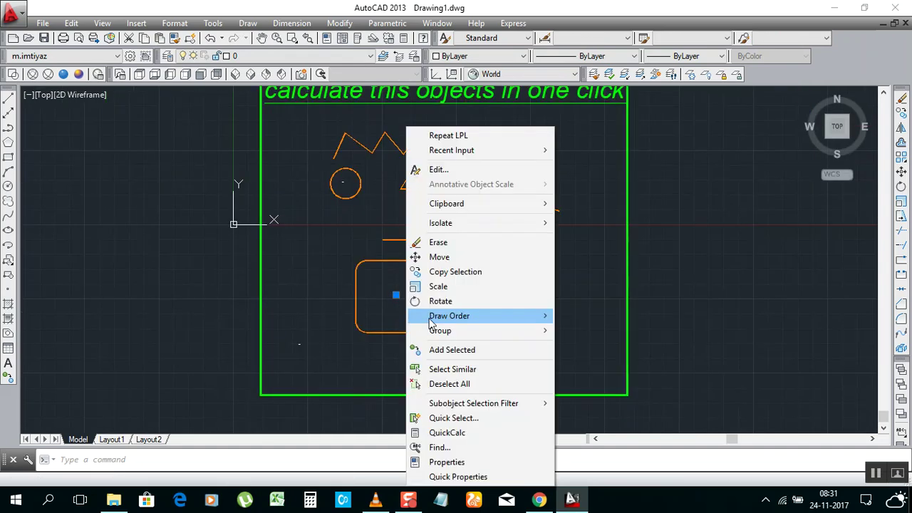
left_click(479, 462)
right_click(504, 207)
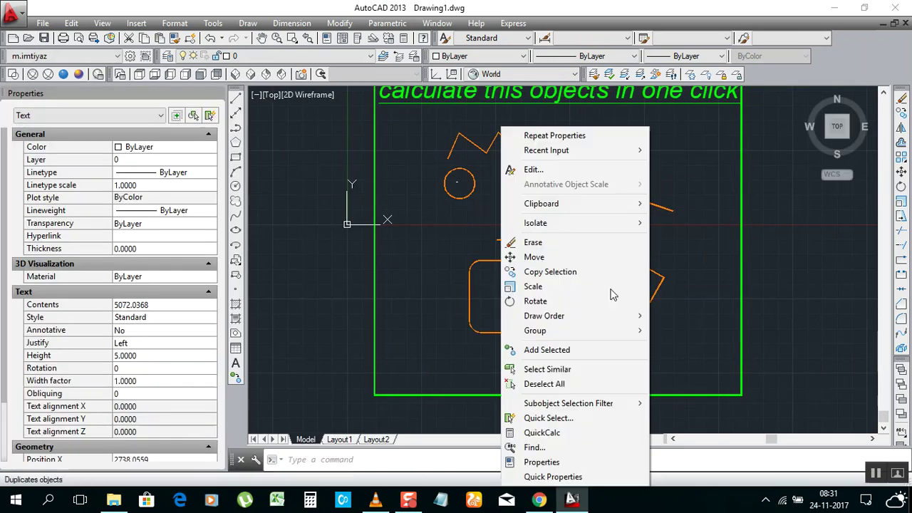
left_click(568, 364)
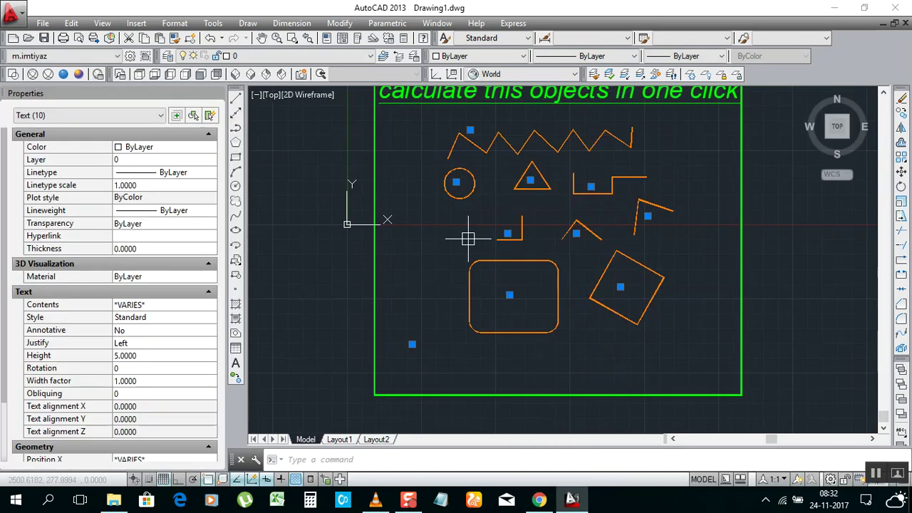
Set the labels' text height to 50 in Properties, then clear the selection.
right_click(466, 233)
left_click(523, 460)
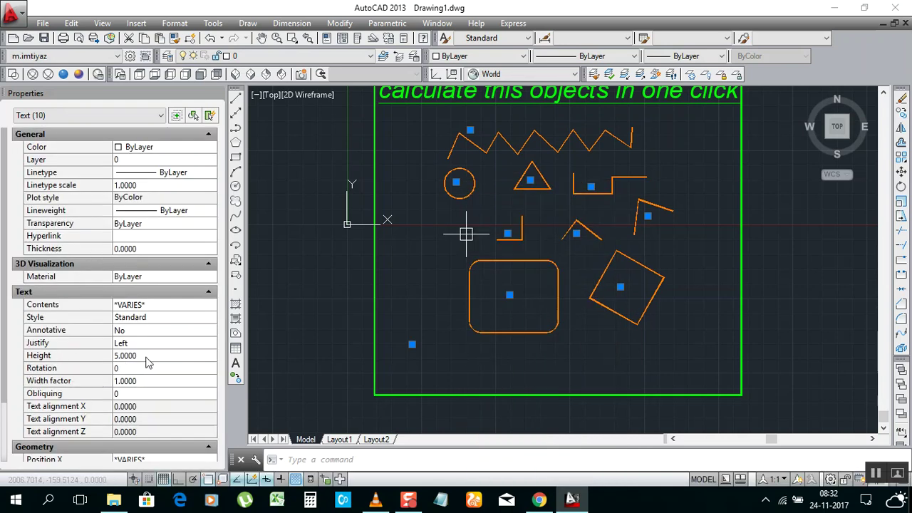
left_click(146, 356)
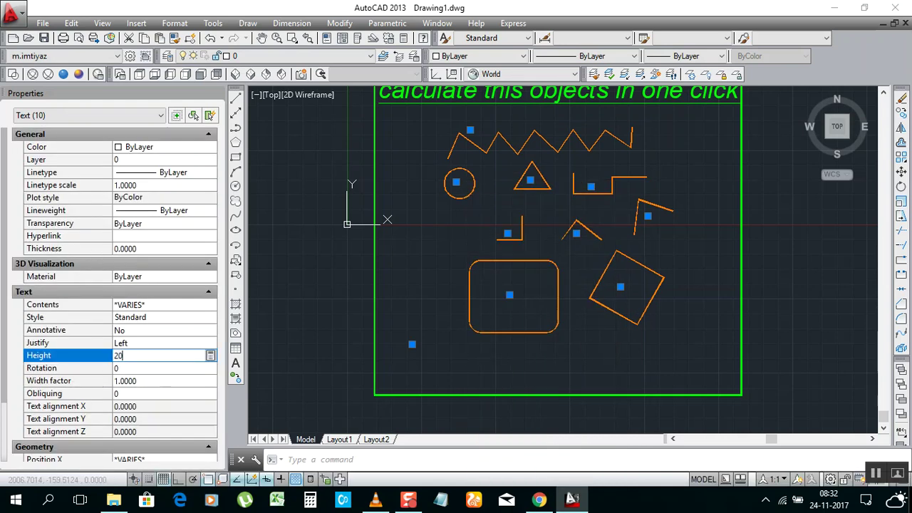
left_click(162, 368)
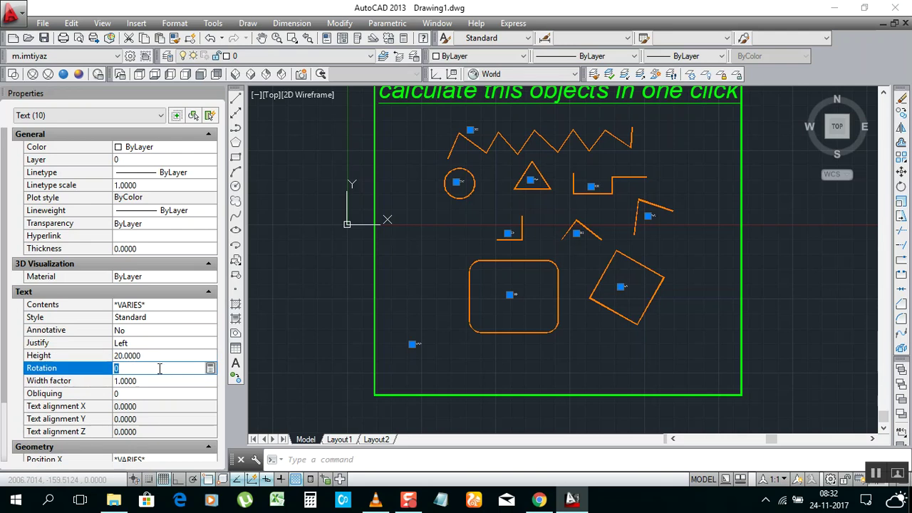
left_click(147, 355)
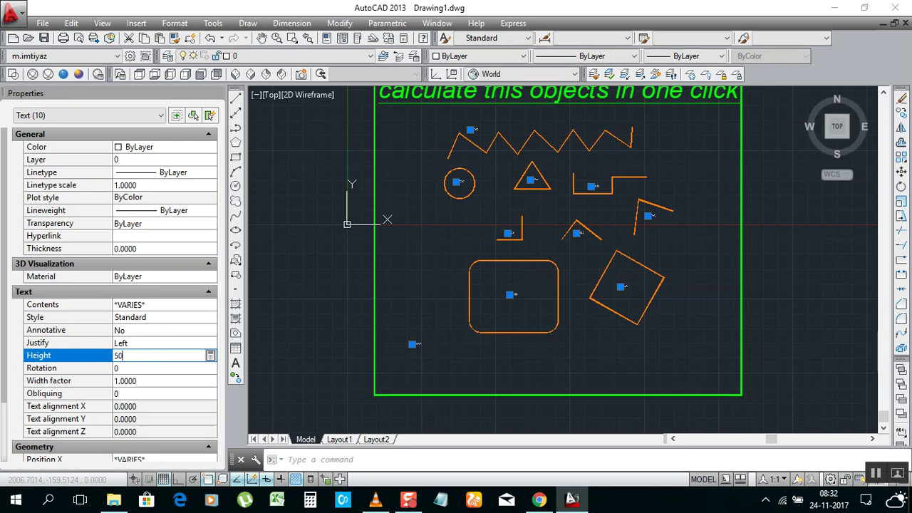
key("Return")
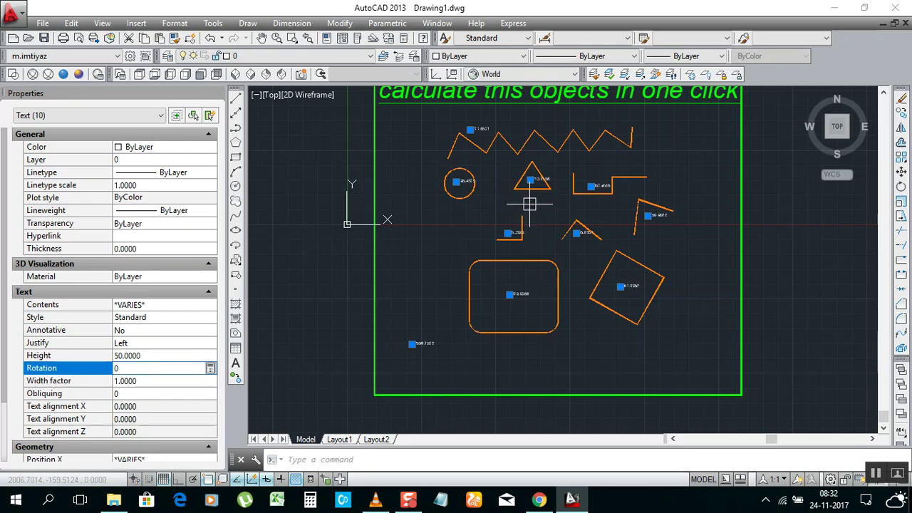
key("Escape")
scroll(467, 180, "up", 12)
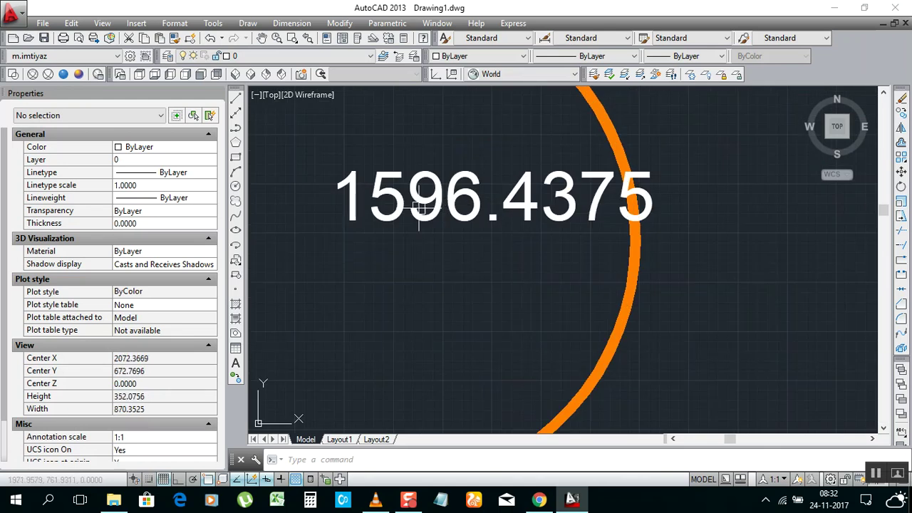
scroll(421, 208, "down", 6)
scroll(391, 238, "up", 6)
scroll(373, 199, "down", 3)
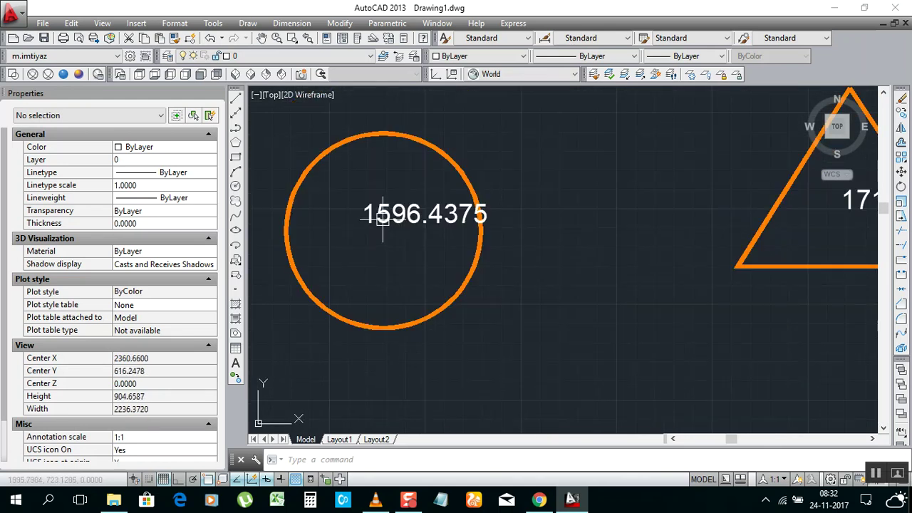
scroll(383, 219, "down", 2)
scroll(392, 228, "down", 5)
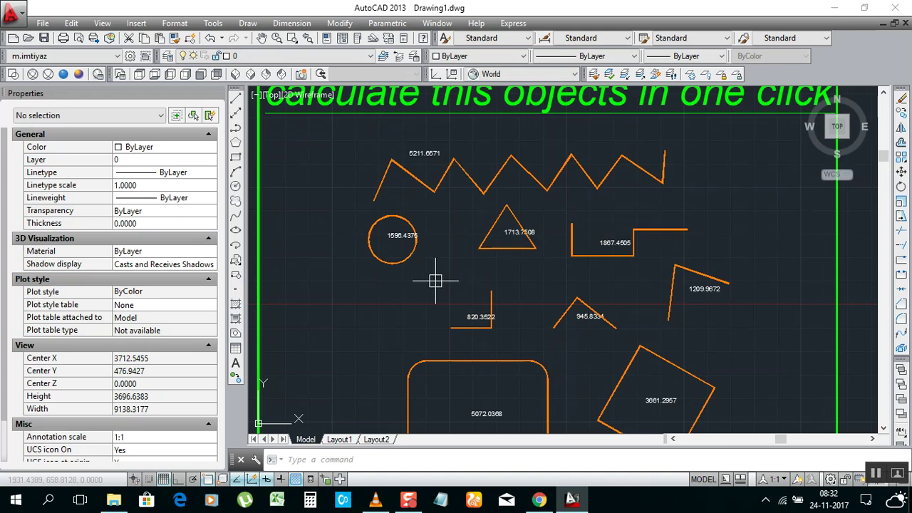
scroll(513, 246, "up", 2)
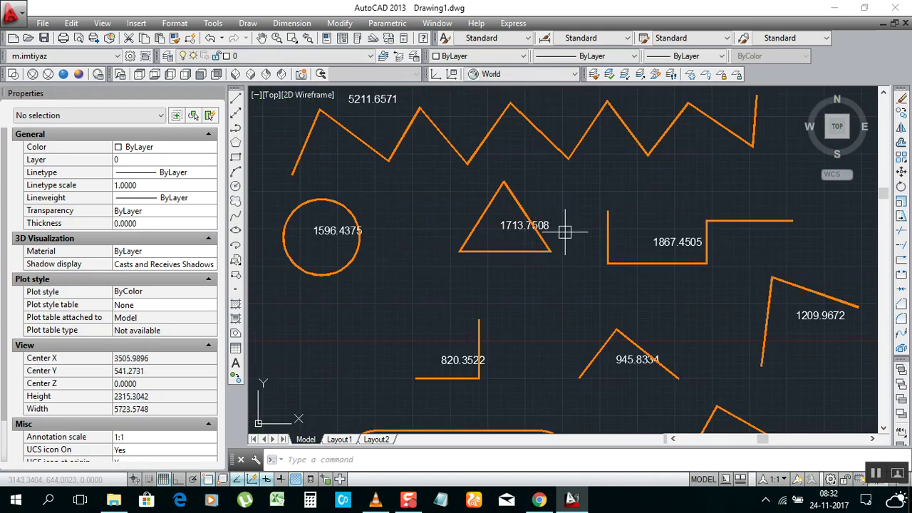
scroll(478, 228, "down", 4)
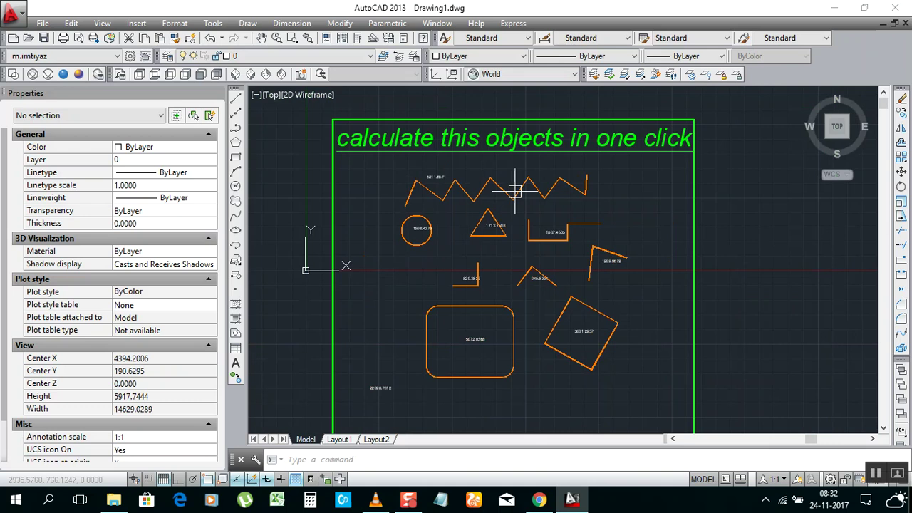